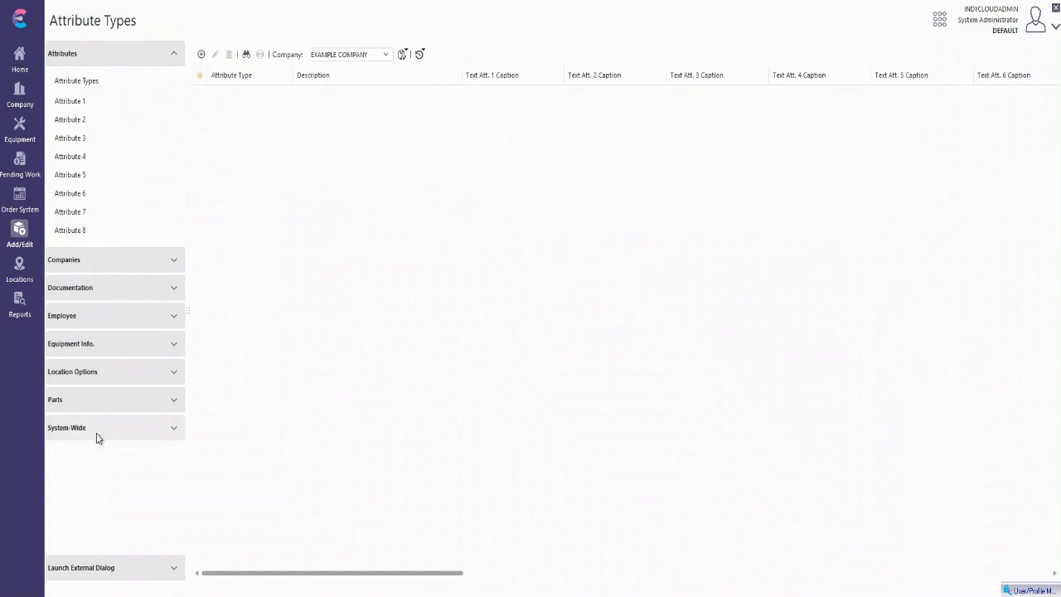
Step: Browse the system-wide lists for the vendor entries, and open the INDYSOFT CHARLESTON company record to check its branch and linked vendor settings
left_click(96, 433)
scroll(183, 481, "down", 2)
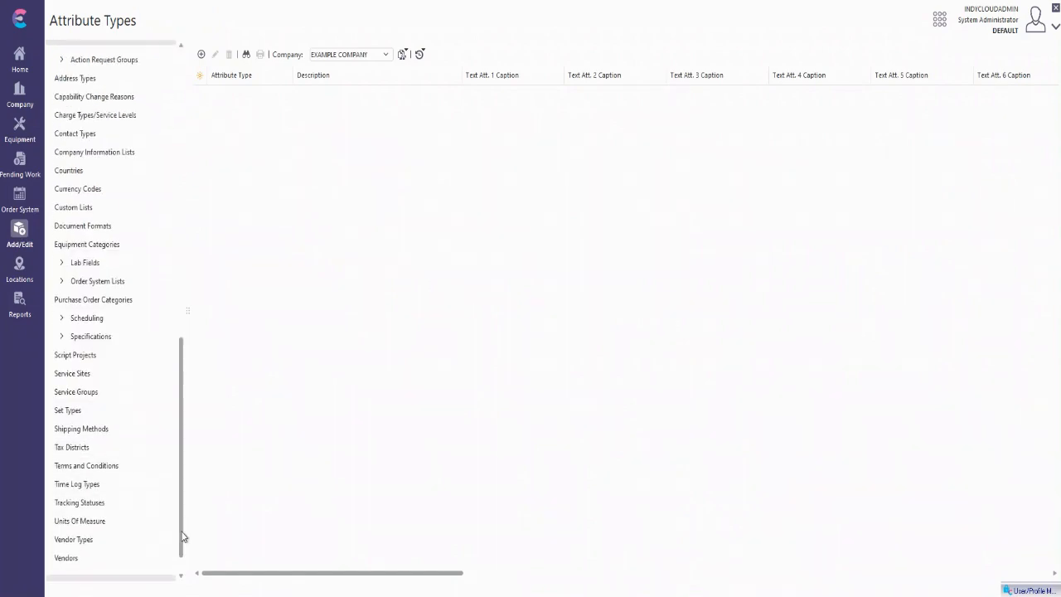
left_click(88, 541)
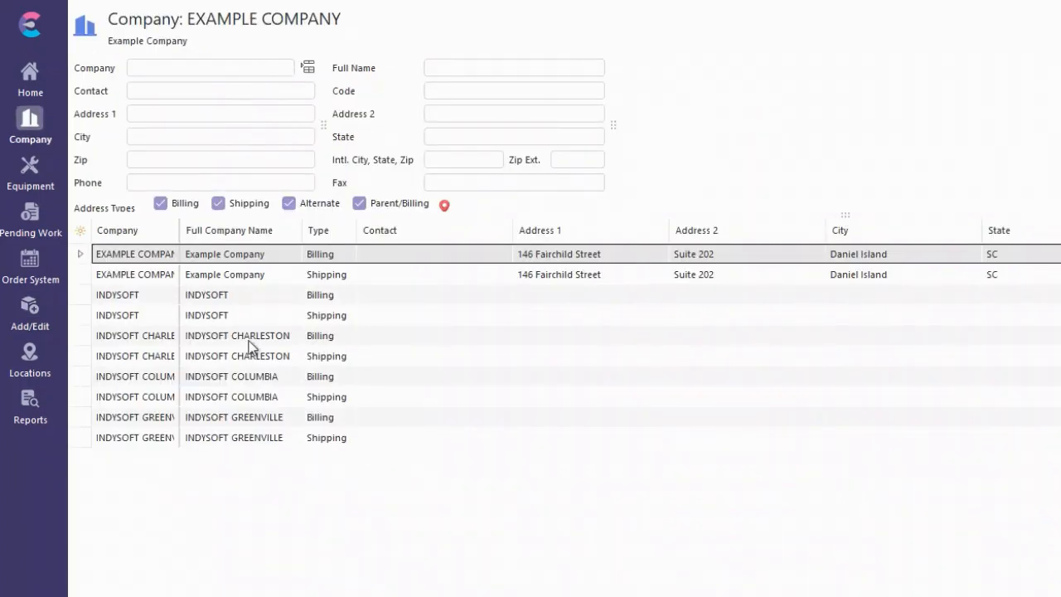
left_click(248, 336)
double_click(248, 335)
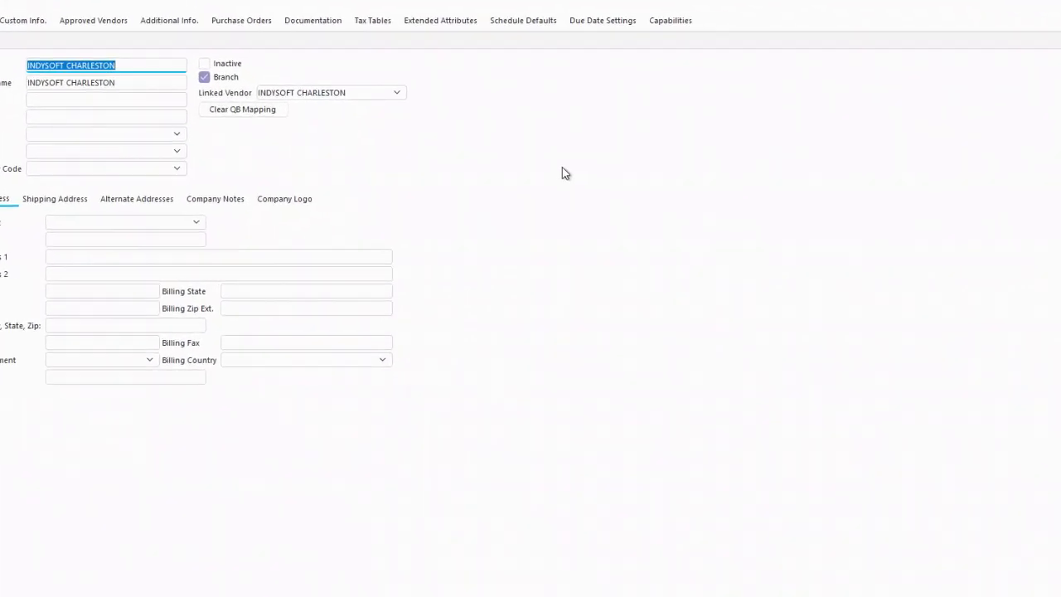
Step: Examine the locations available to the current user in the User/Location Settings, and close them without choosing another location
left_click(490, 57)
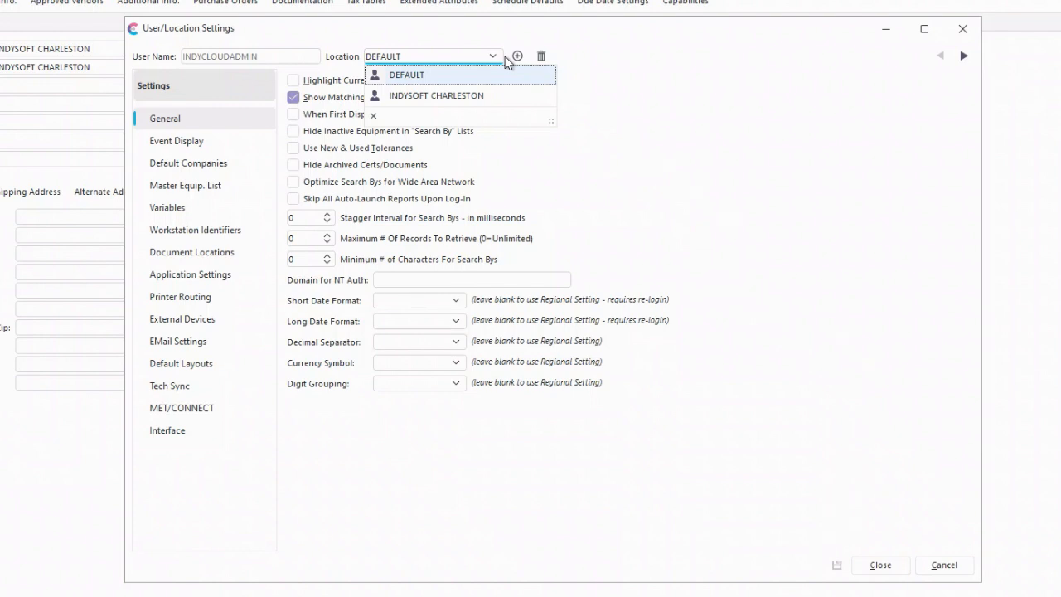
left_click(600, 175)
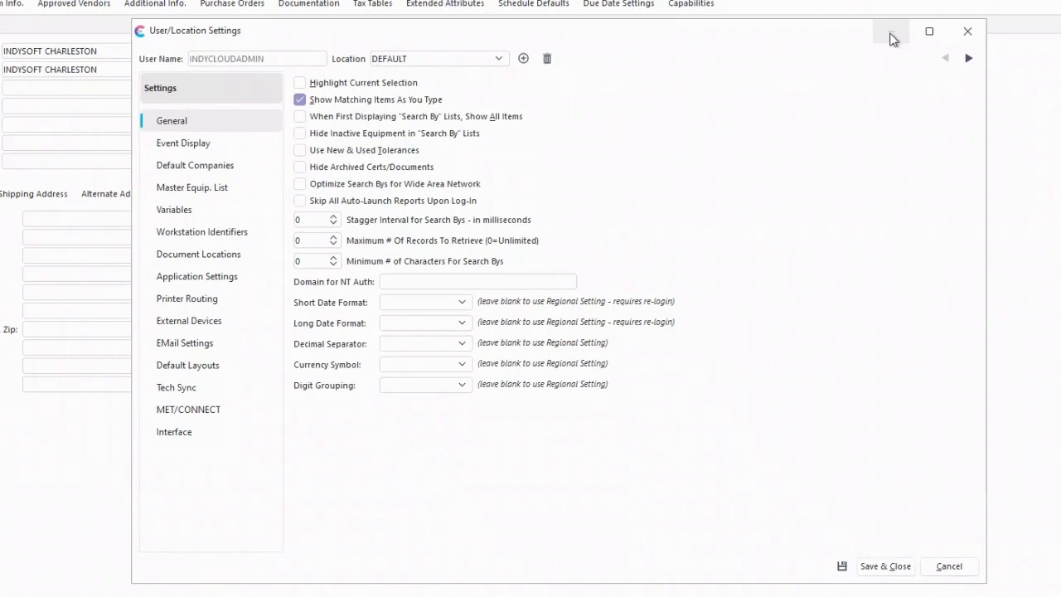
left_click(963, 29)
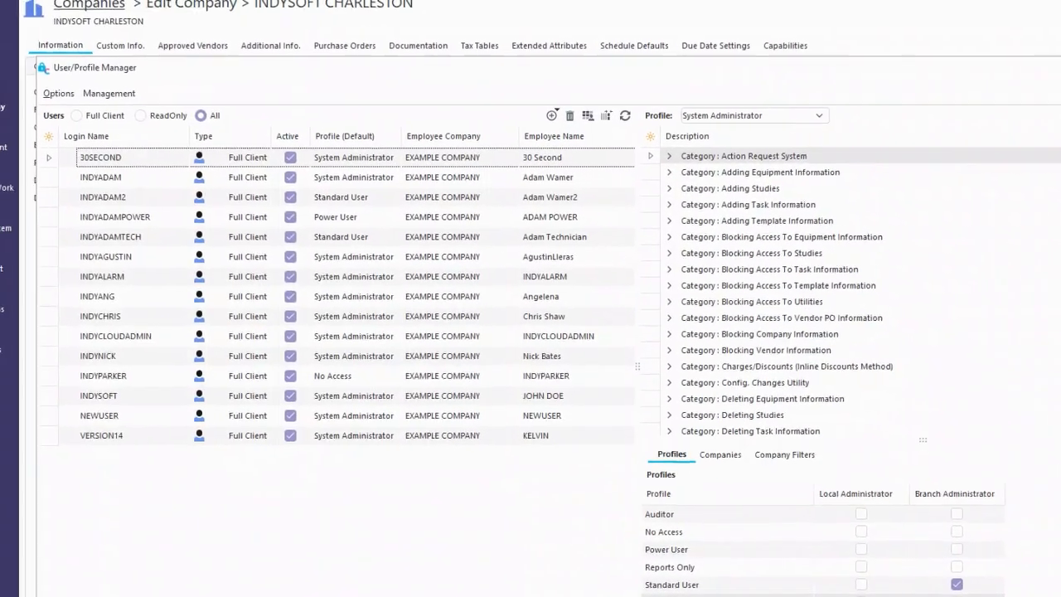
Step: Associate the INDYCLOUDADMIN user with the INDYSOFT CHARLESTON location in the system-wide vendor location preferences and save the association
left_click(151, 106)
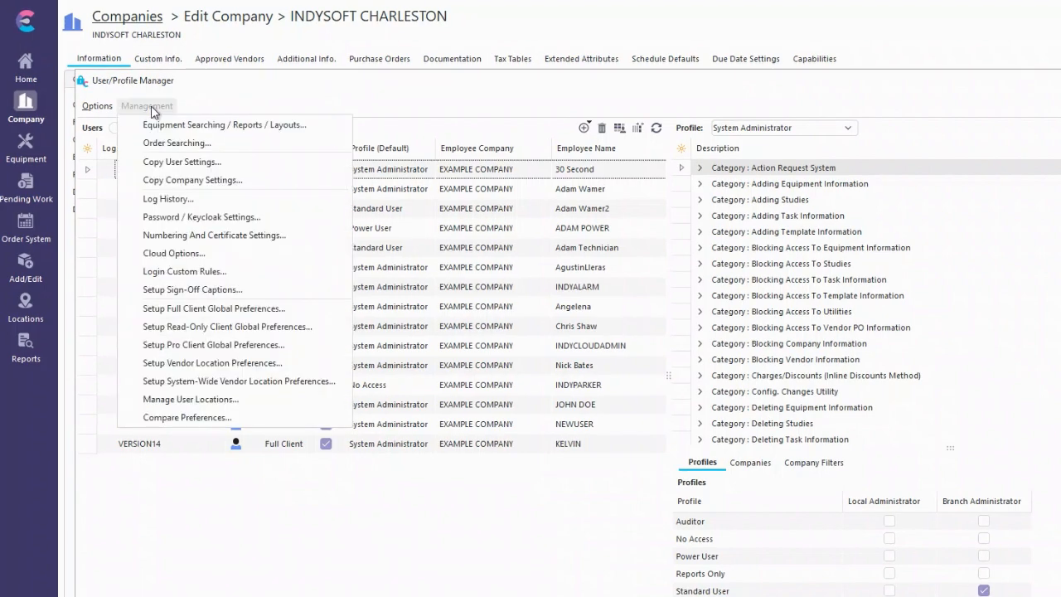
left_click(182, 381)
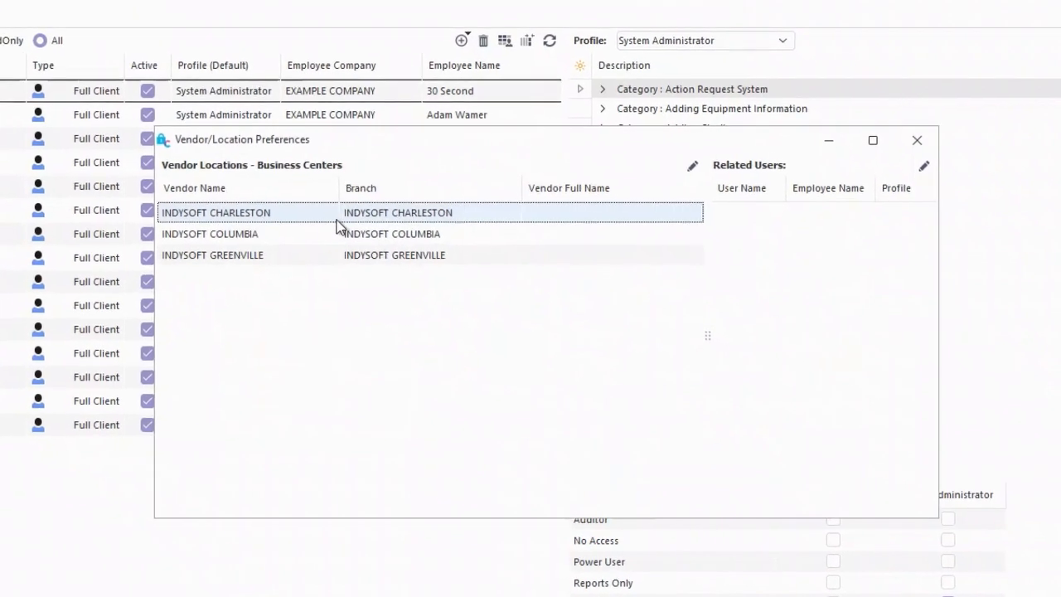
left_click(923, 167)
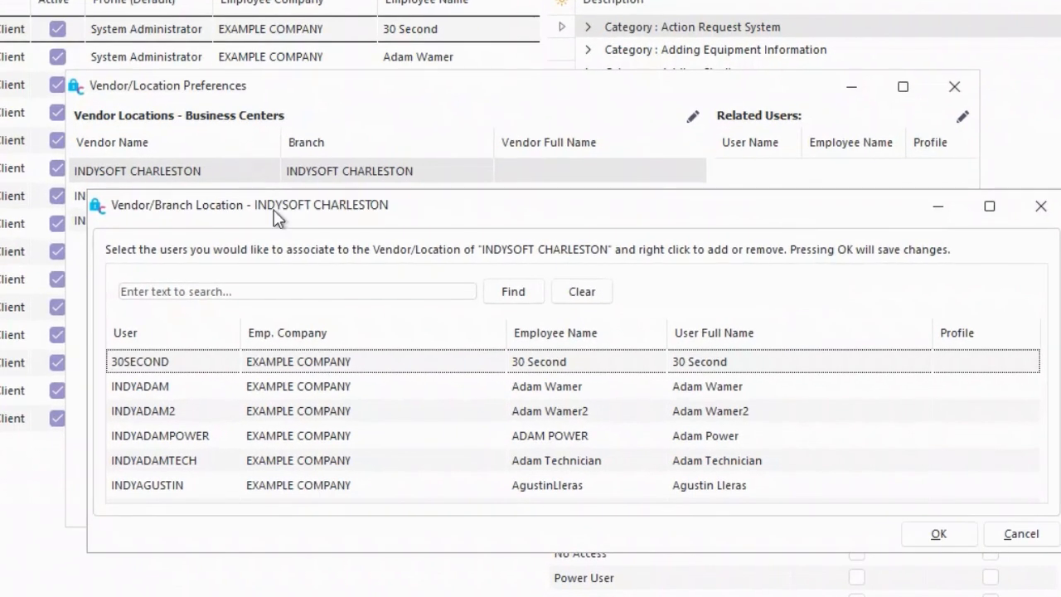
scroll(299, 422, "down", 3)
left_click(301, 436)
right_click(314, 441)
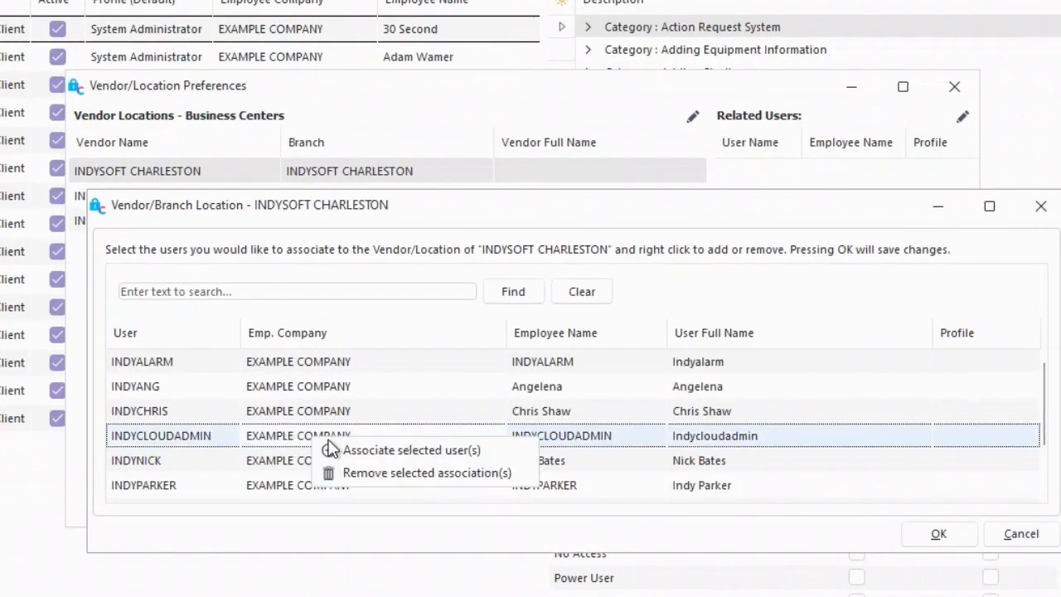
left_click(395, 450)
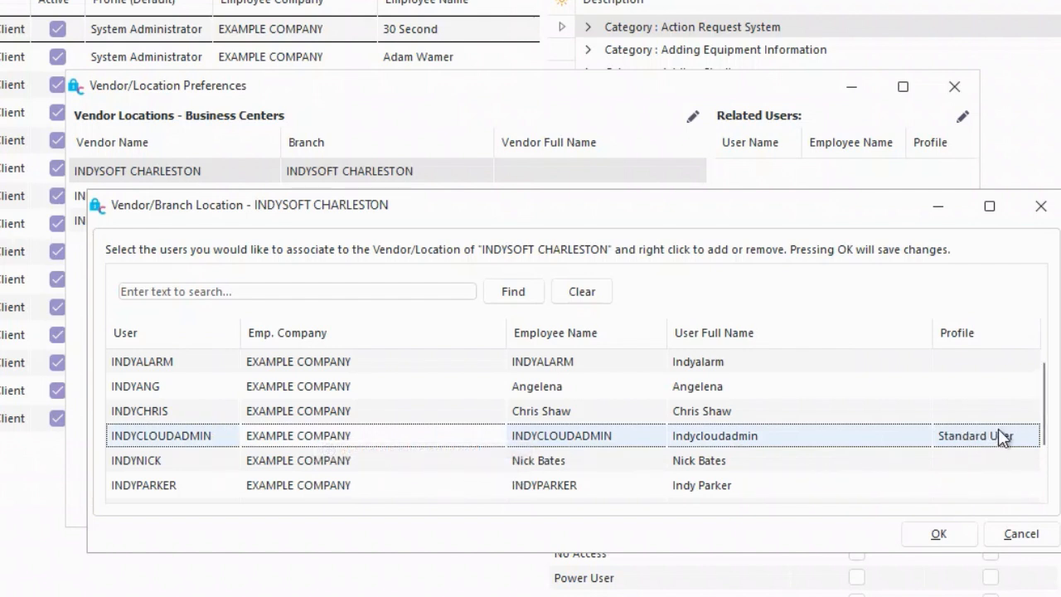
left_click(939, 534)
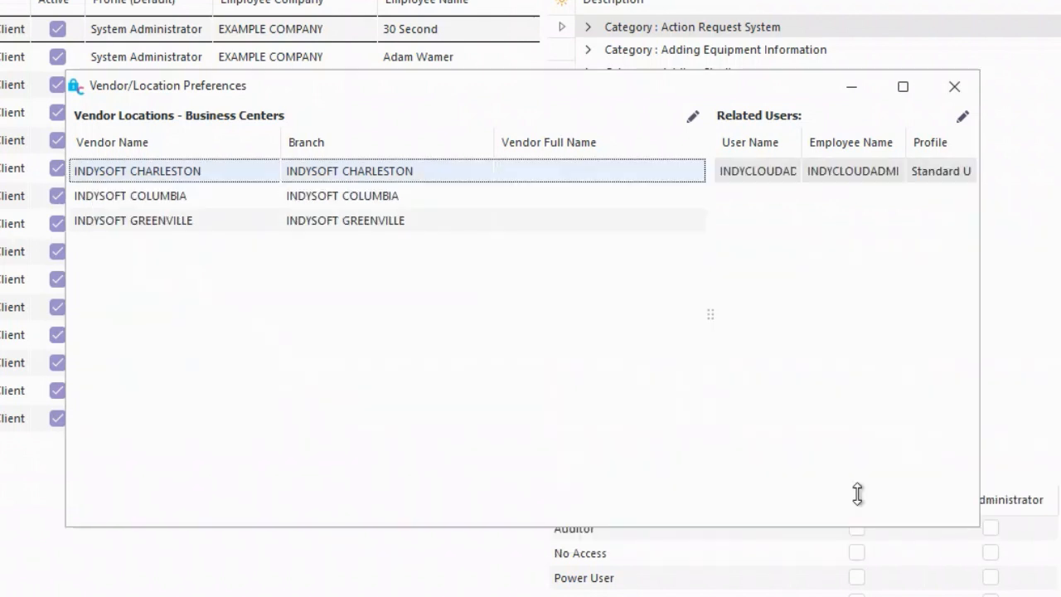
Step: Review the system-wide default settings of the INDYSOFT CHARLESTON vendor and its related user, and close the vendor location preferences
left_click(691, 118)
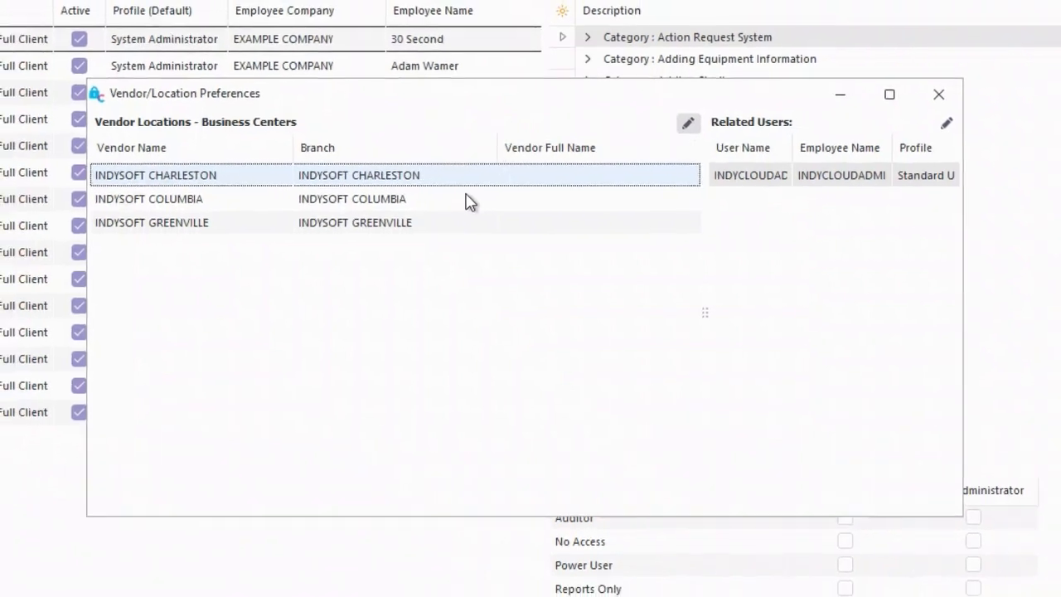
double_click(472, 176)
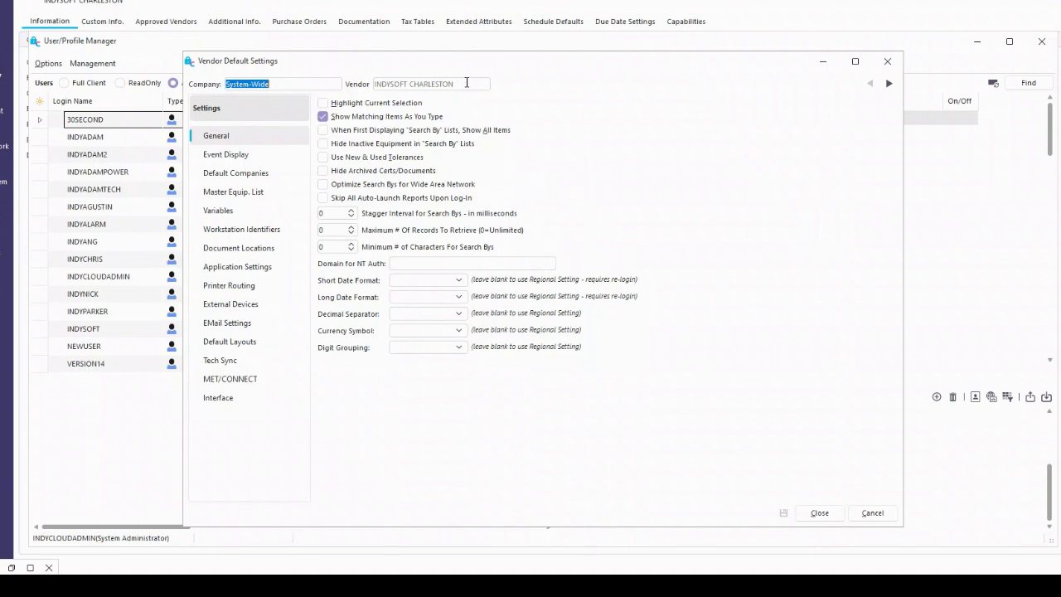
left_click_drag(461, 82, 372, 83)
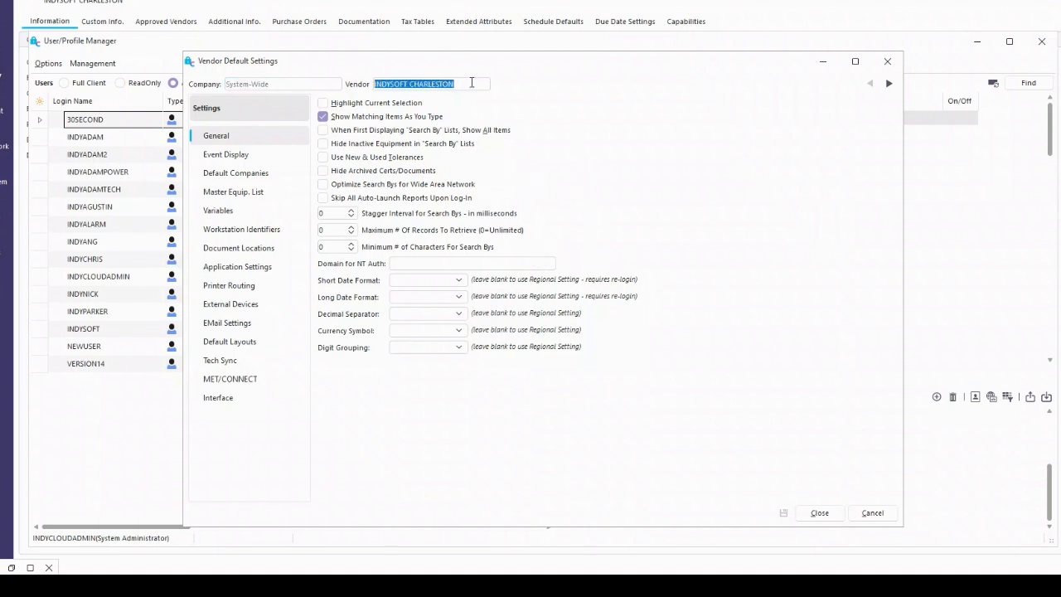
left_click(305, 84)
left_click(318, 86)
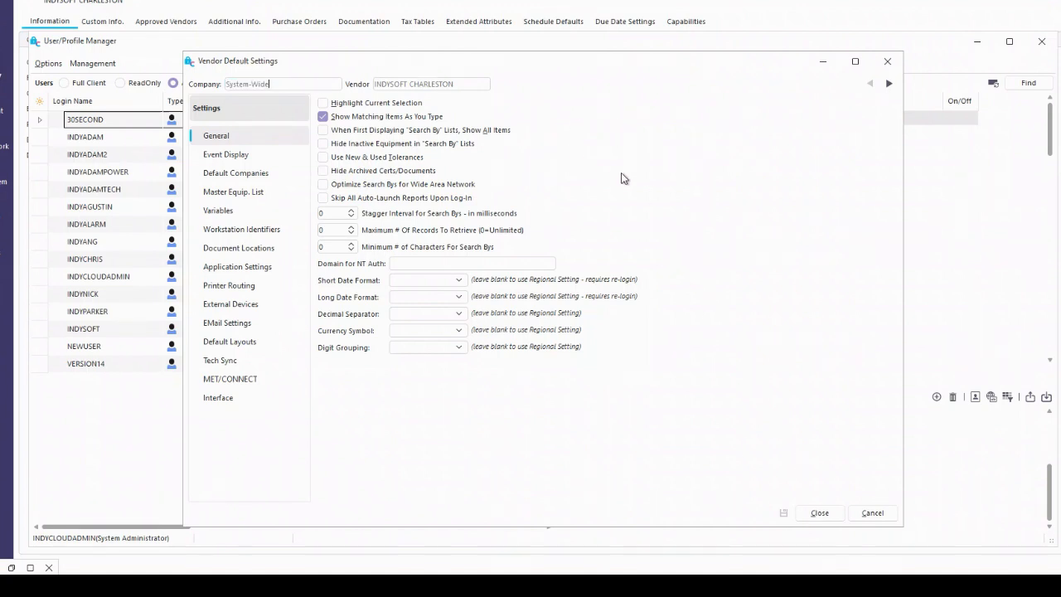
left_click(814, 511)
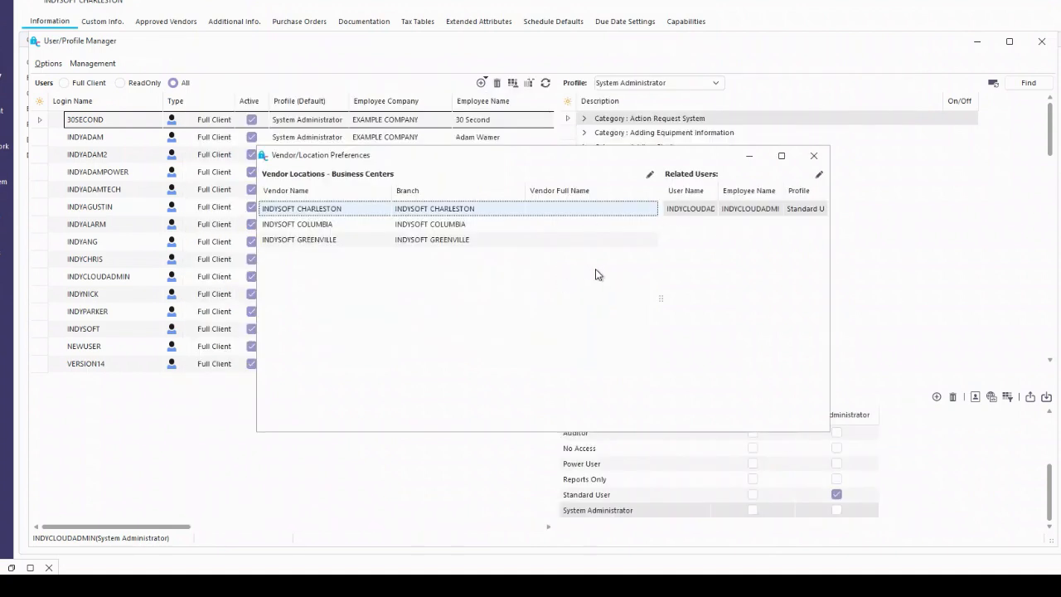
left_click(695, 212)
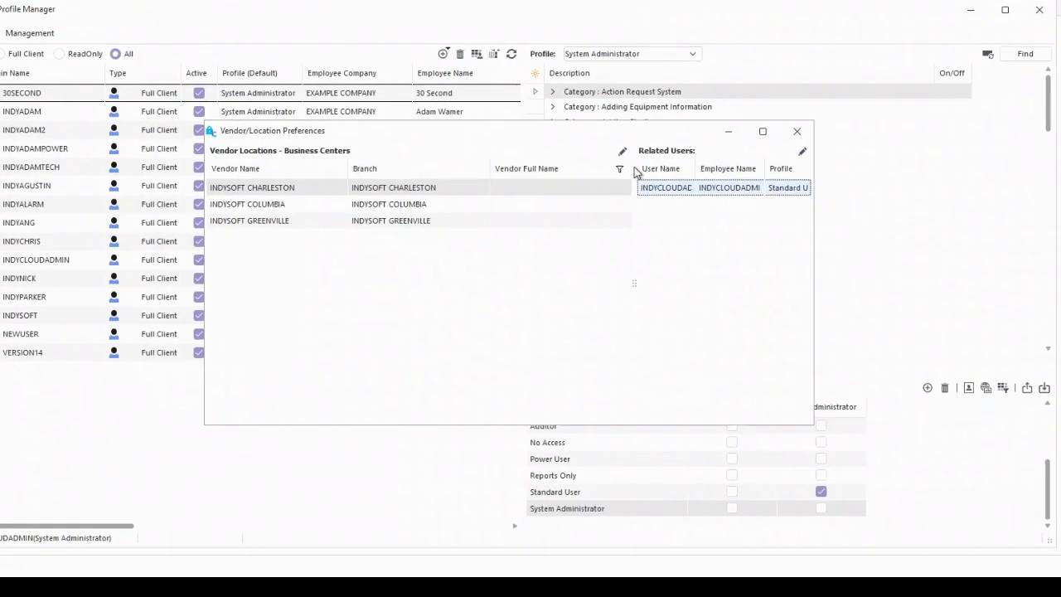
left_click(796, 131)
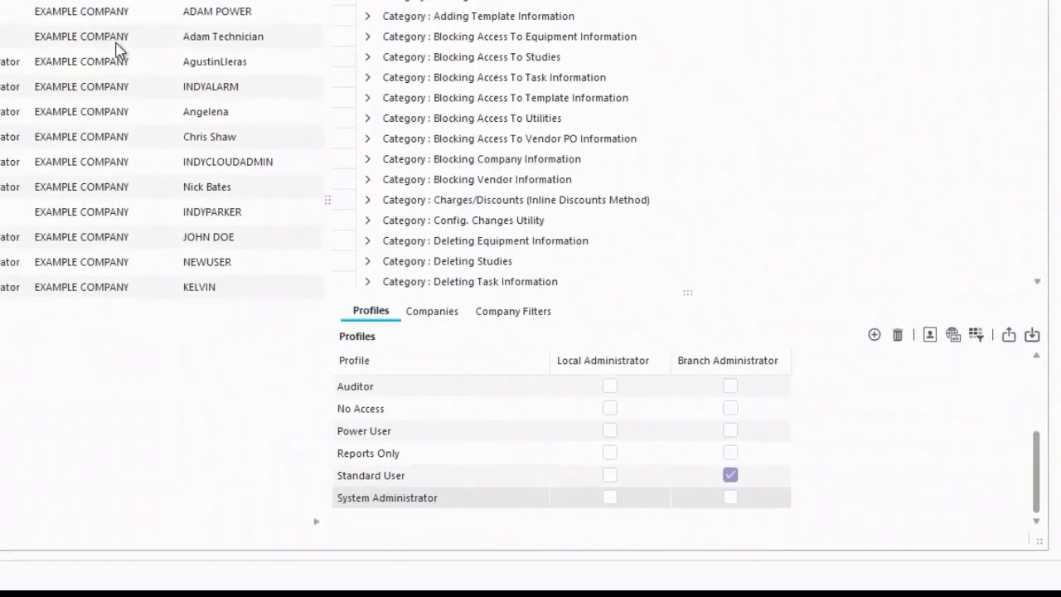
Step: Enable Vendor/Branch Location Administrative Management in the Local and Branch Administrator settings, confirm it, and put away the User/Profile Manager
right_click(429, 444)
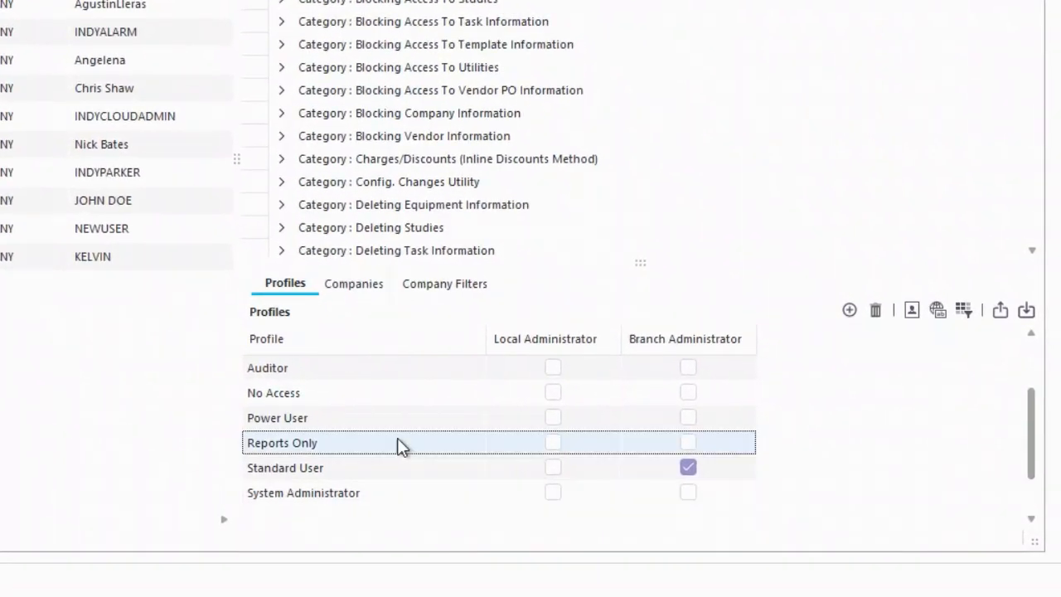
left_click(514, 319)
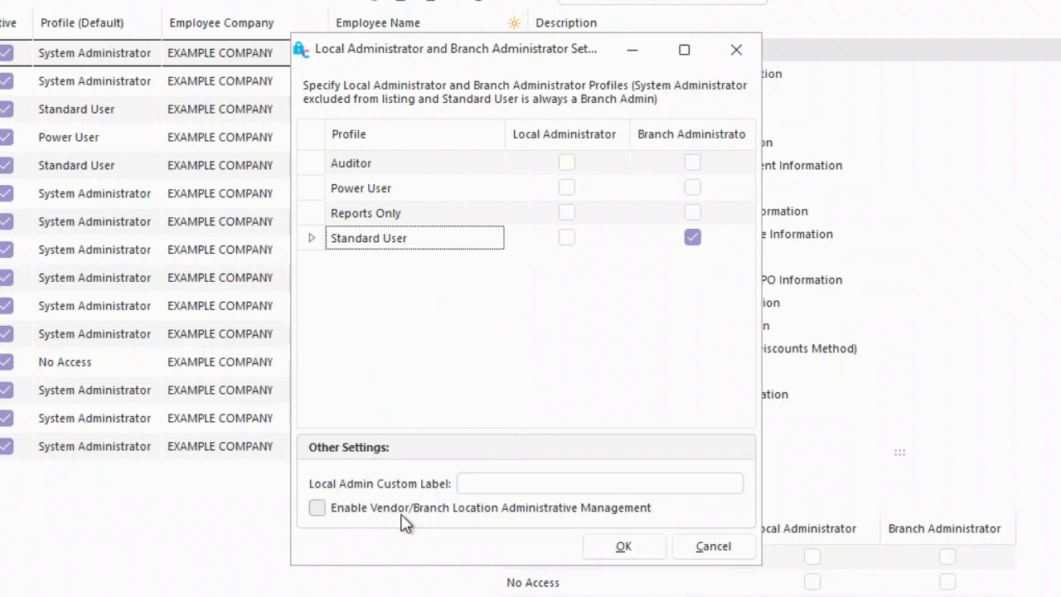
left_click(320, 510)
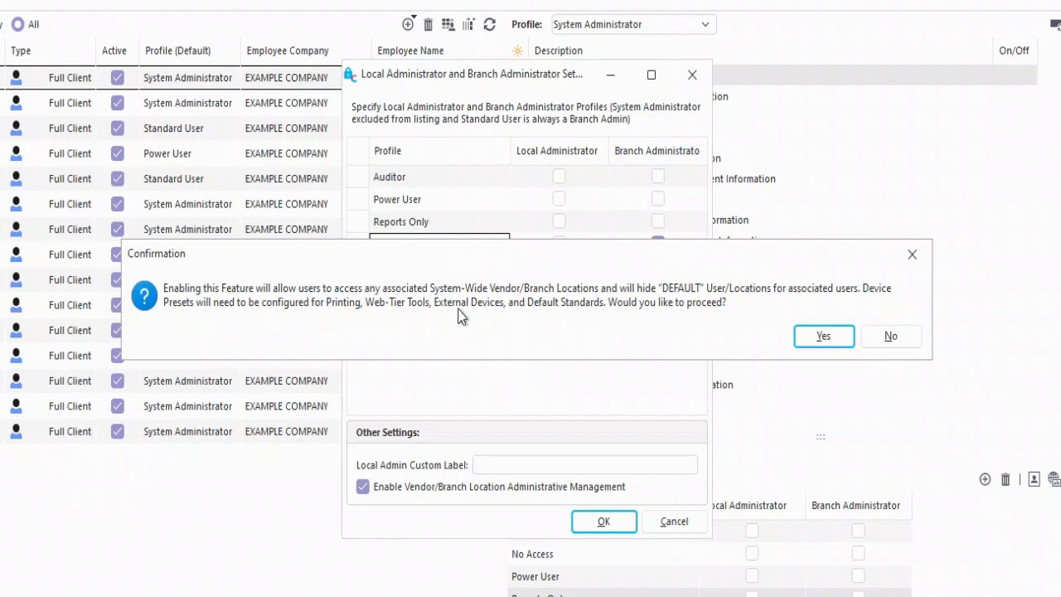
left_click(820, 338)
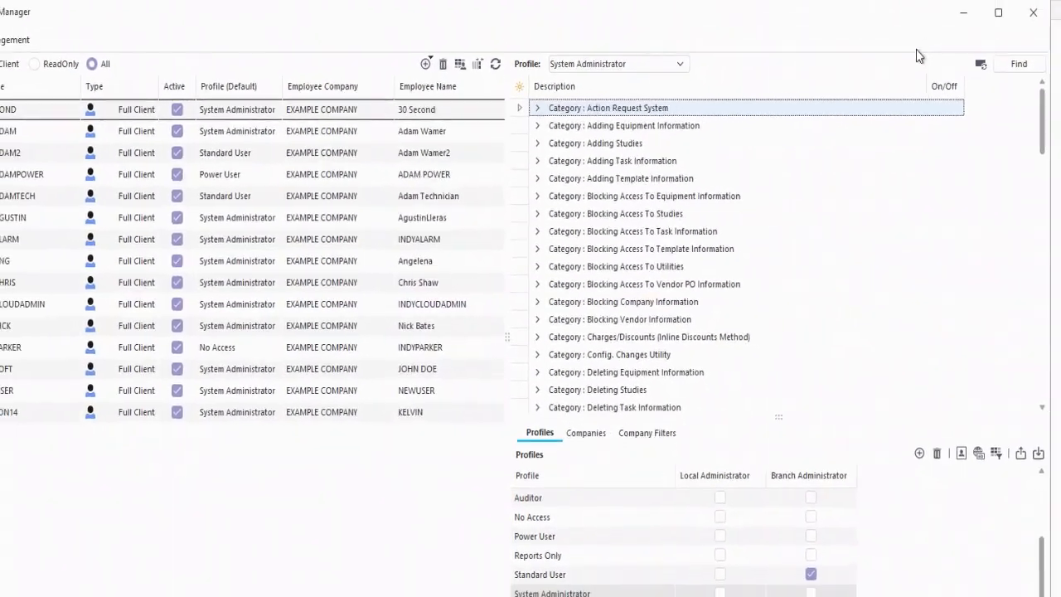
left_click(887, 69)
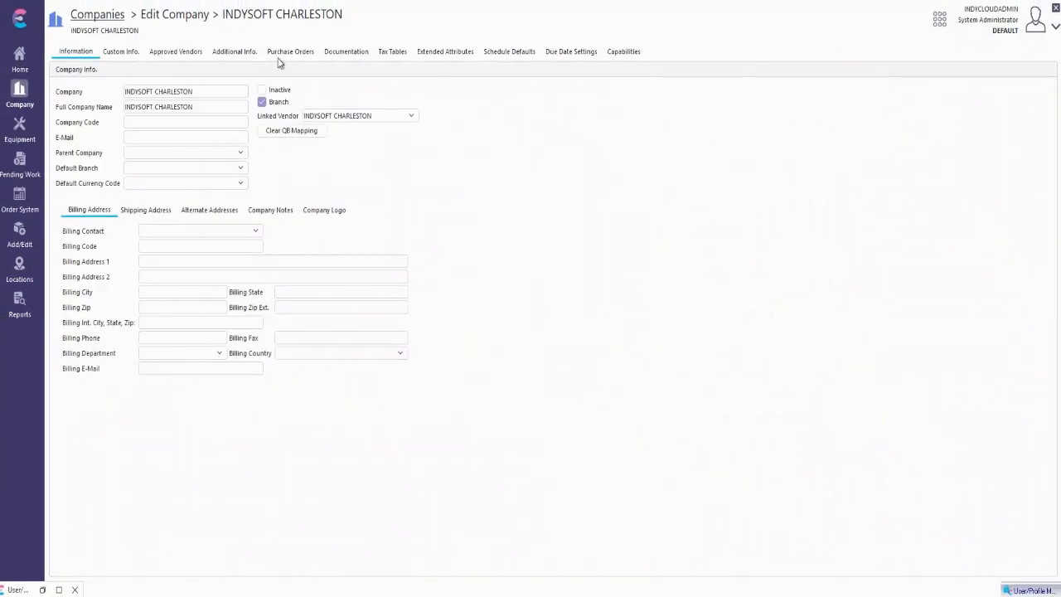
Step: Open the Vendor Default Settings from the main application and display the settings for the INDYSOFT CHARLESTON vendor/branch
left_click(22, 19)
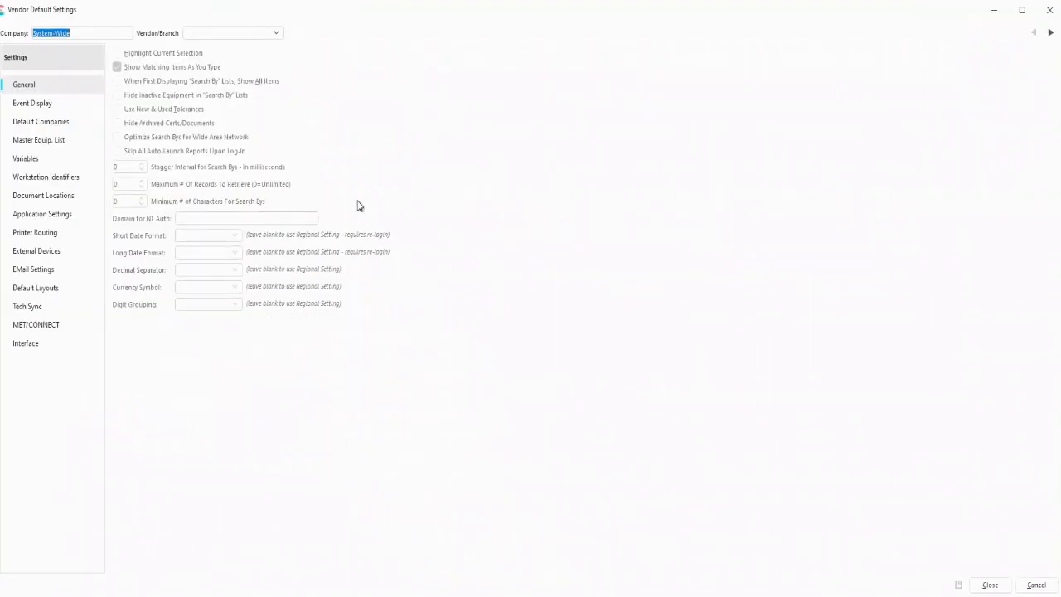
left_click(276, 32)
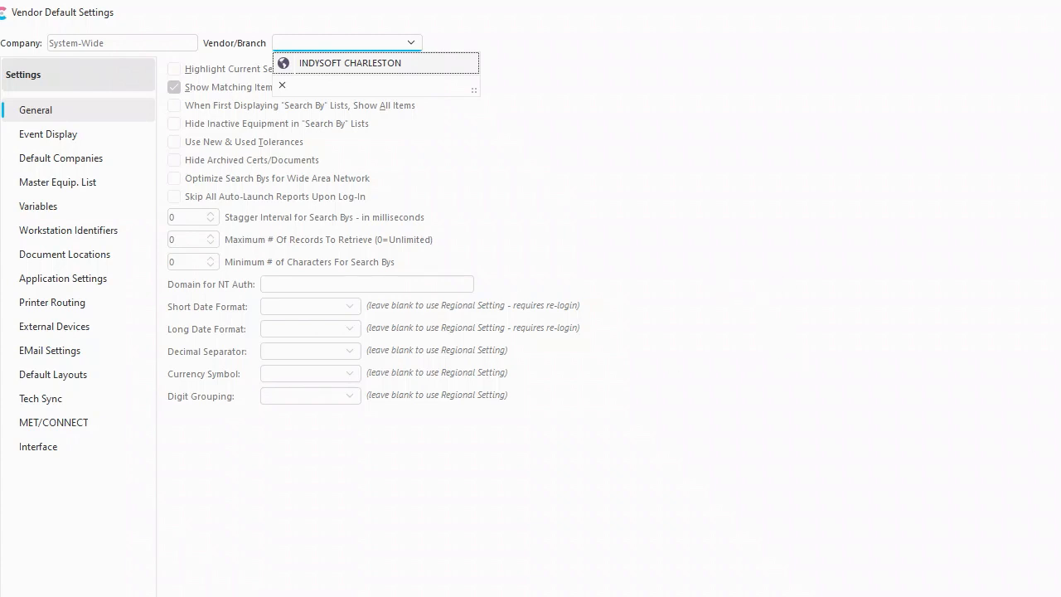
left_click(577, 217)
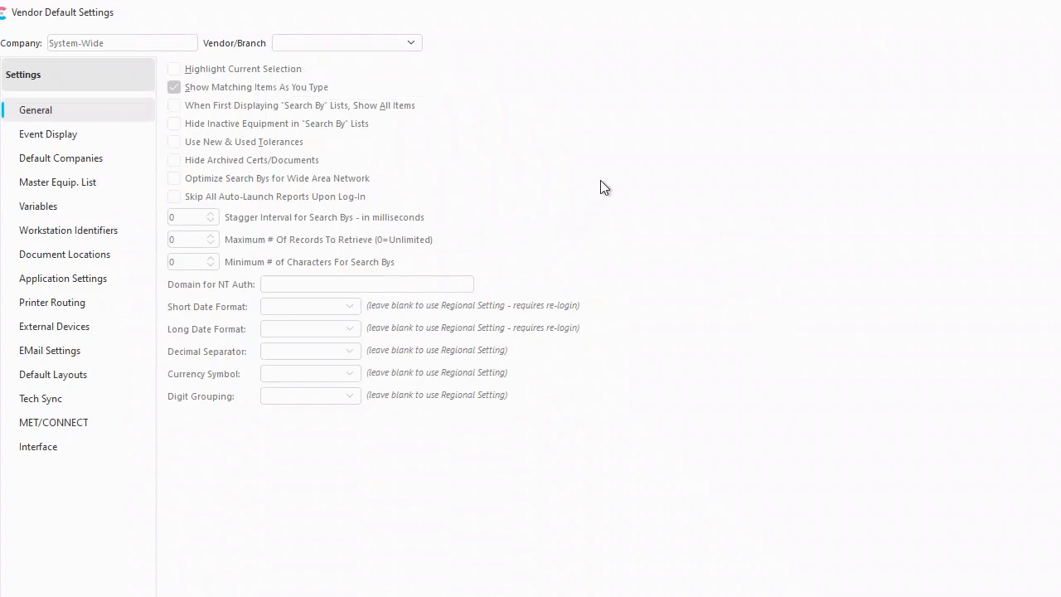
left_click(411, 44)
left_click(357, 66)
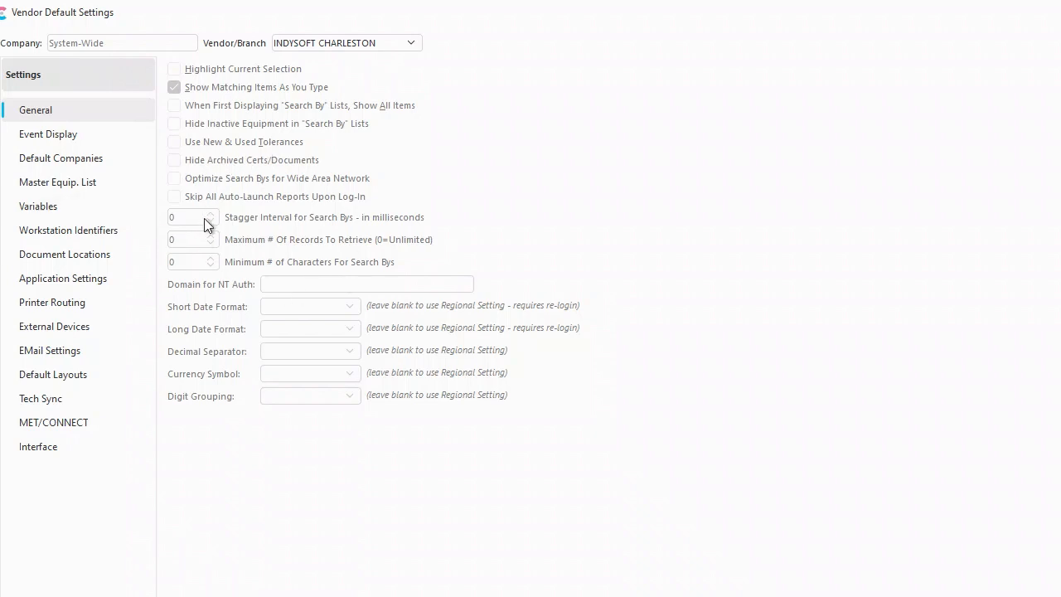
Step: Examine the Event Display, Default Companies and General settings of the selected vendor/branch, and close the Vendor Default Settings
left_click(83, 138)
left_click(96, 158)
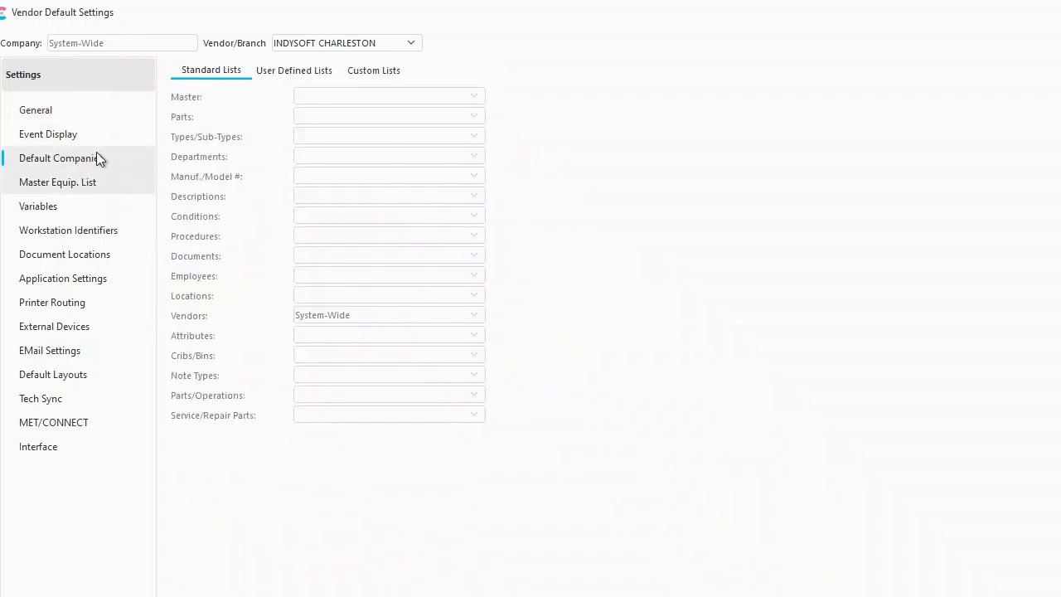
left_click(52, 111)
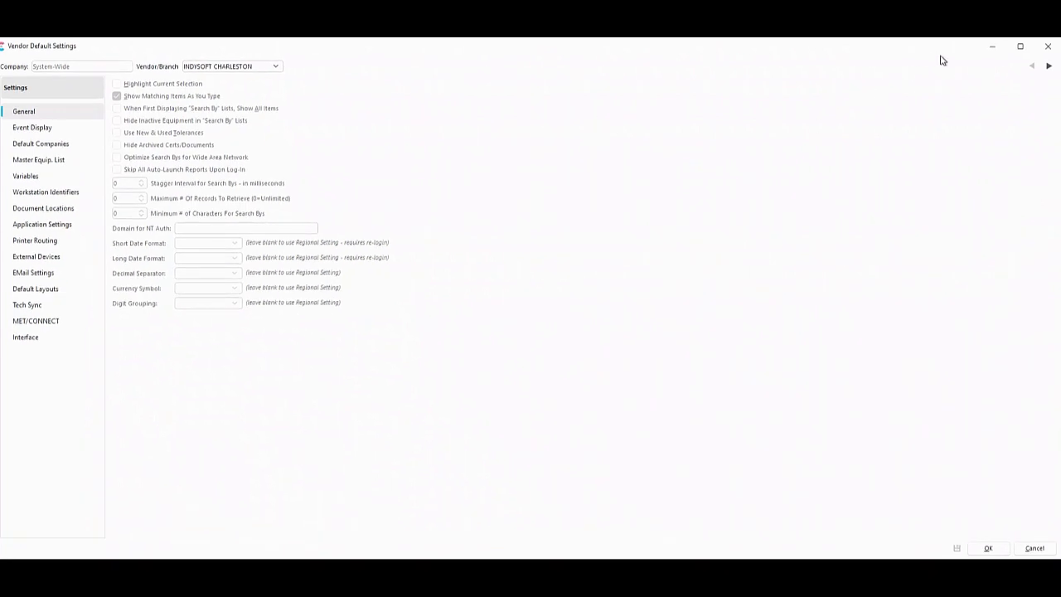
left_click(991, 47)
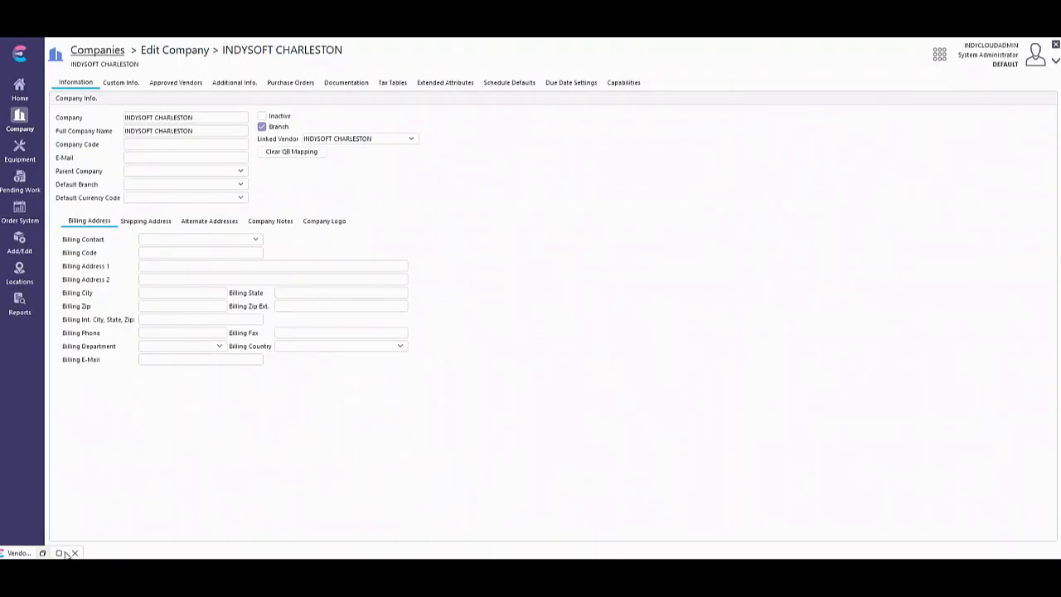
left_click(75, 553)
Step: Check the related users of the Charleston, Columbia and Greenville locations in the system-wide vendor location preferences, and close them
left_click(939, 55)
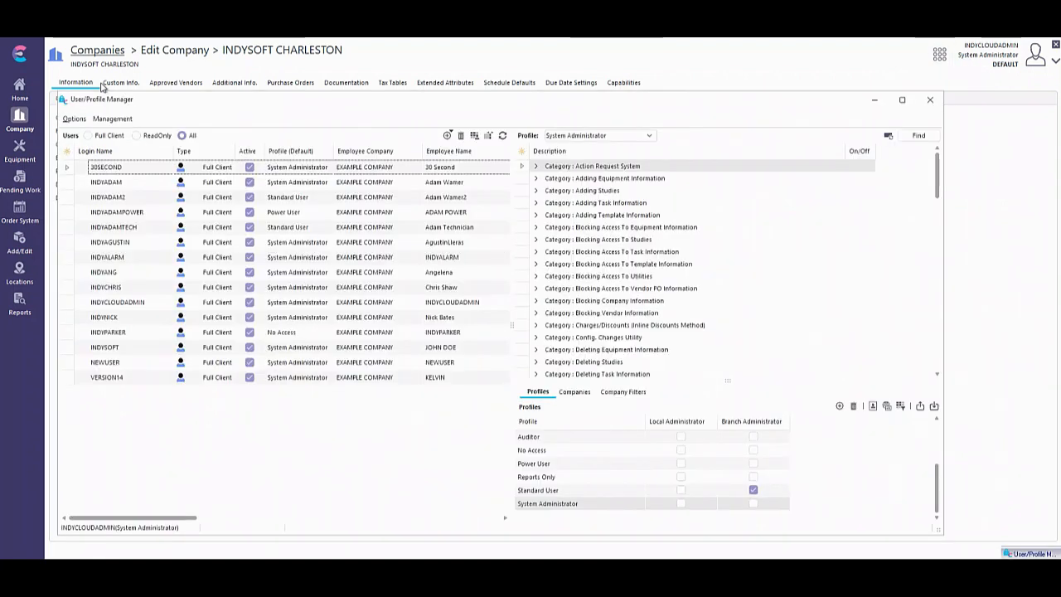
left_click(112, 118)
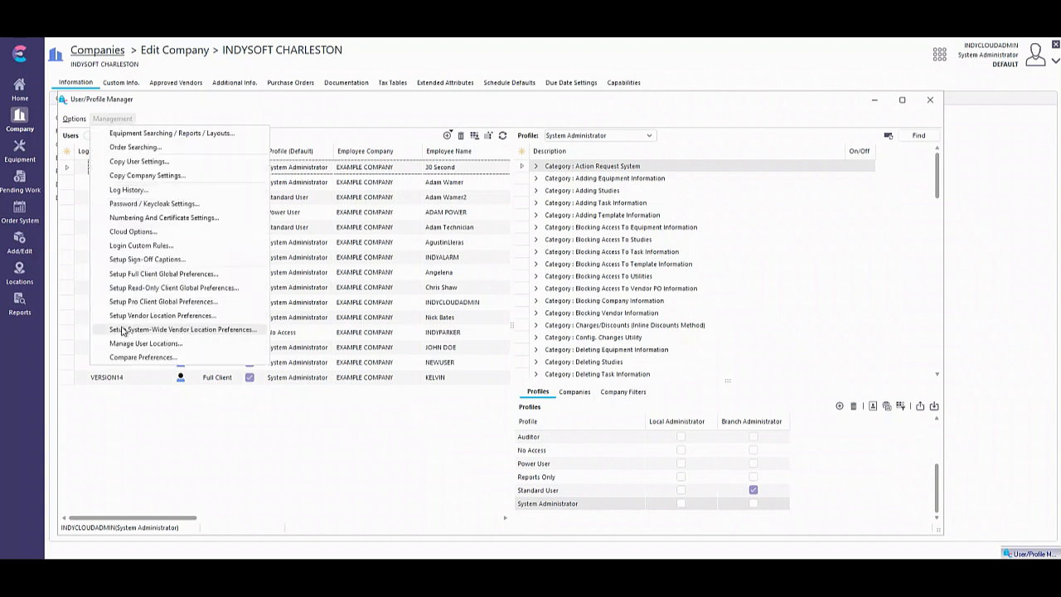
left_click(227, 331)
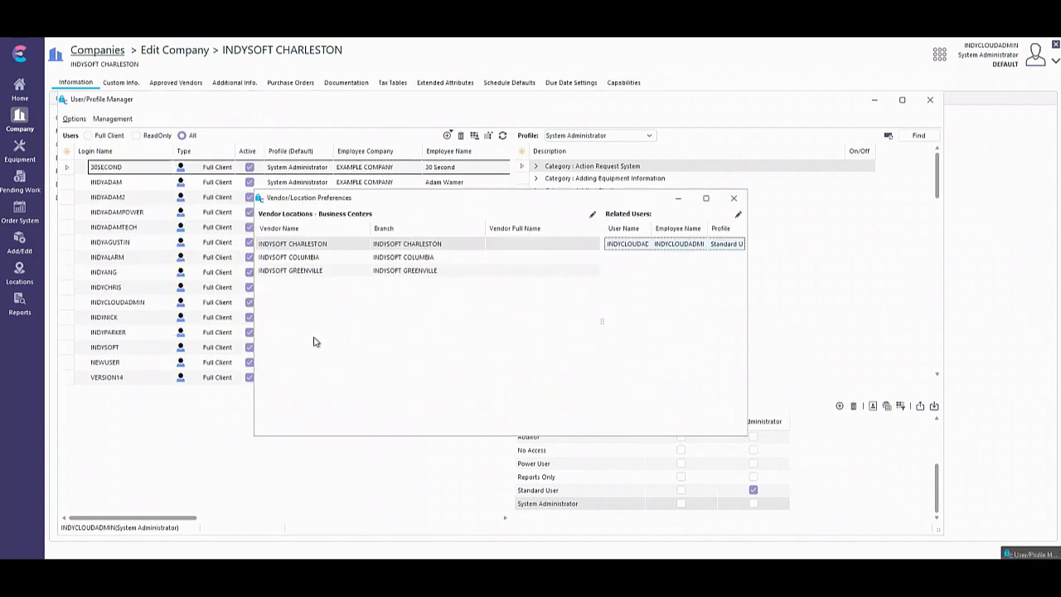
left_click(423, 258)
left_click(425, 247)
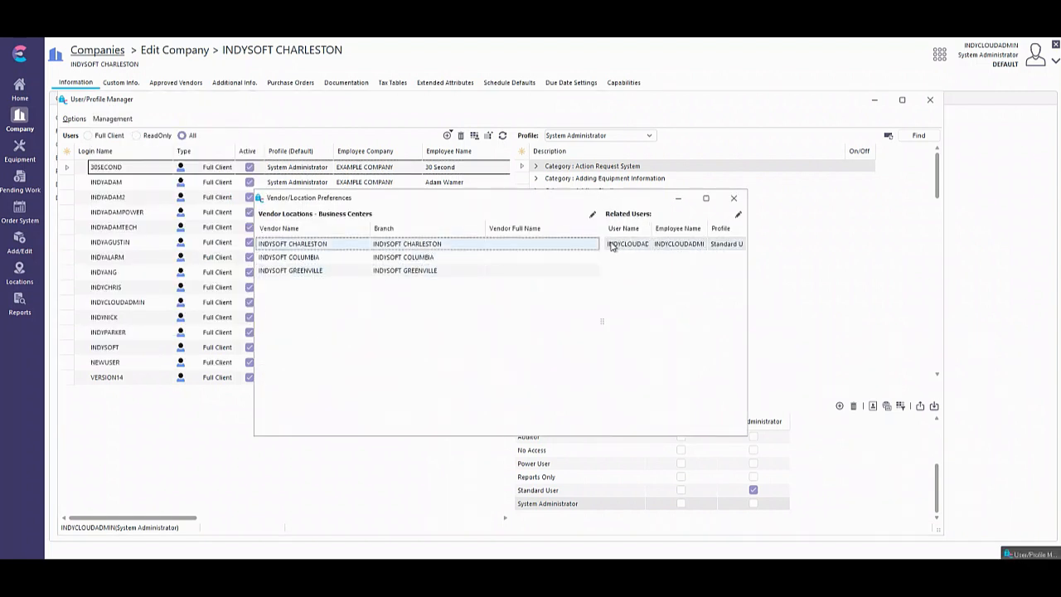
left_click(441, 265)
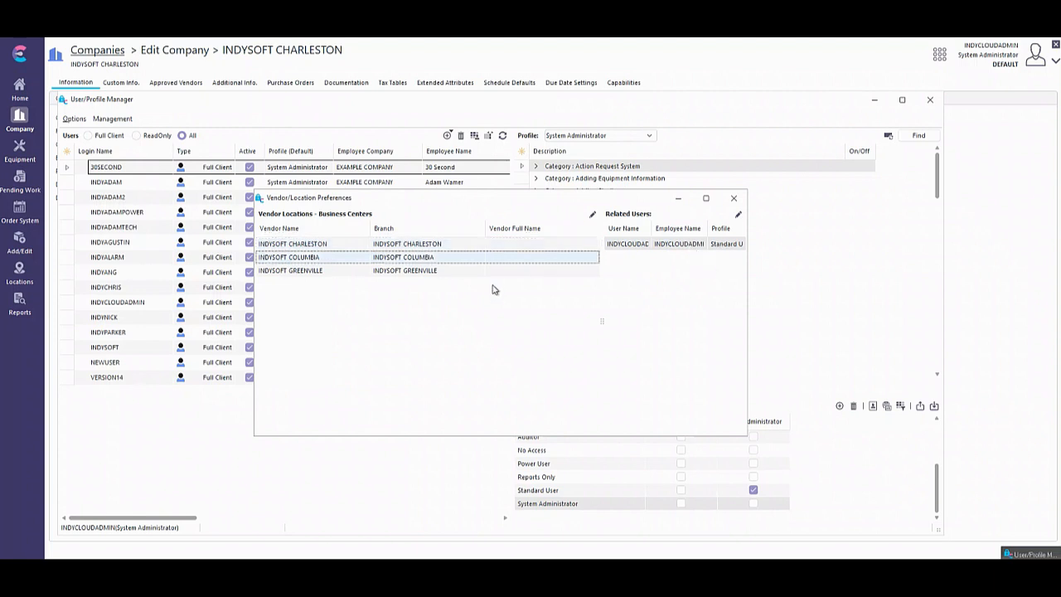
left_click(496, 271)
left_click(733, 198)
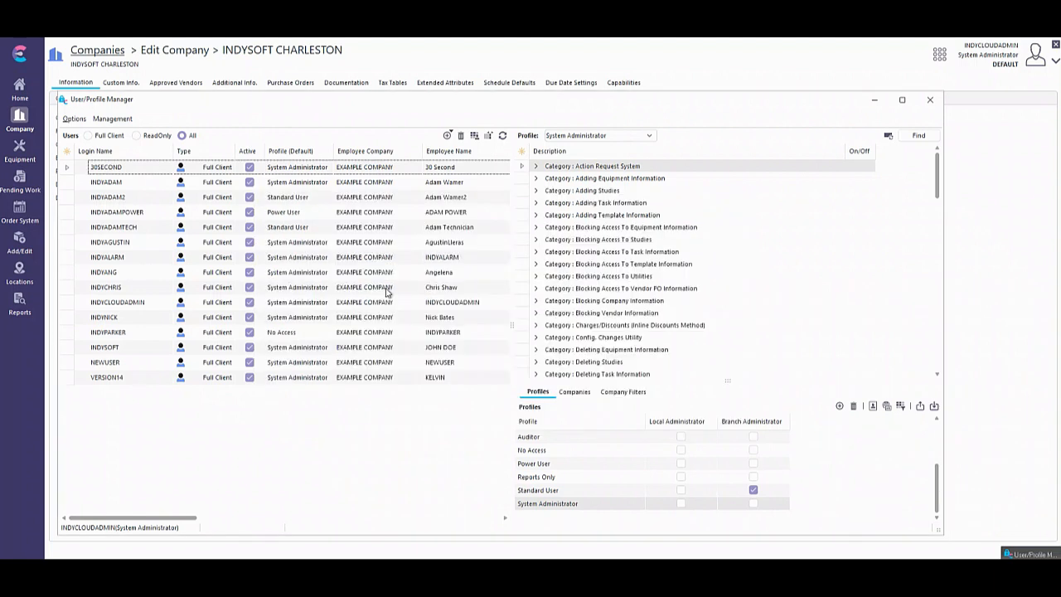
Step: Open the INDYCLOUDADMIN user record and examine its associated Vendor/Branch Locations
double_click(138, 305)
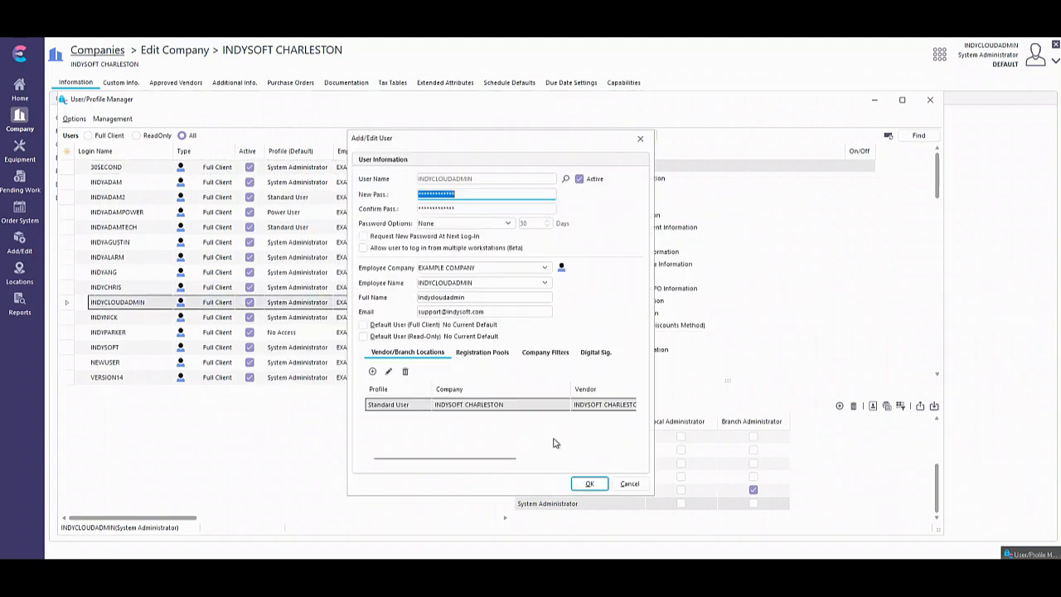
left_click(398, 354)
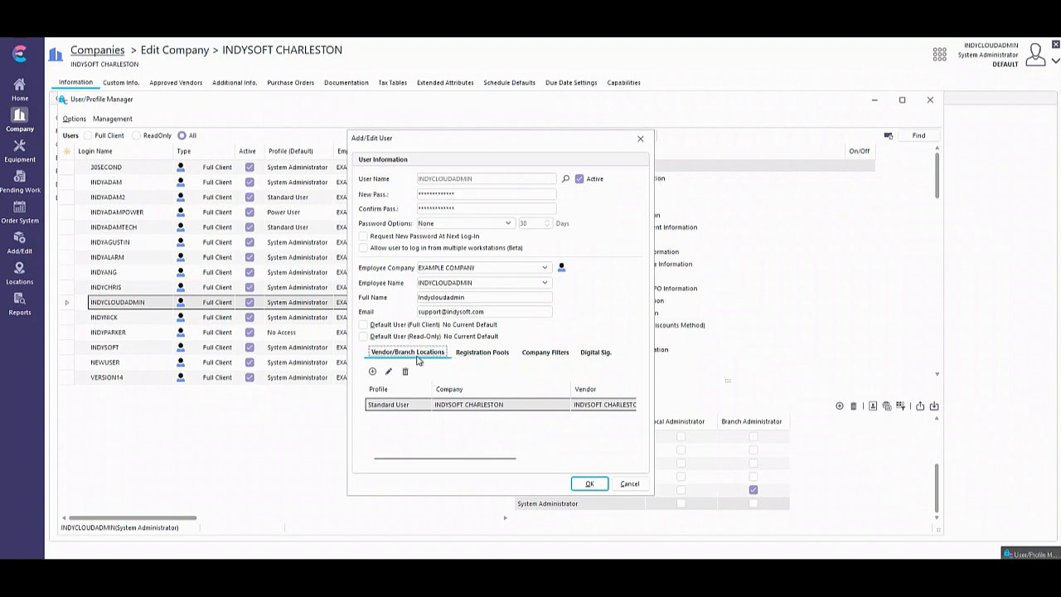
mouse_move(427, 462)
left_mouse_down()
mouse_move(597, 469)
mouse_move(424, 460)
left_mouse_up()
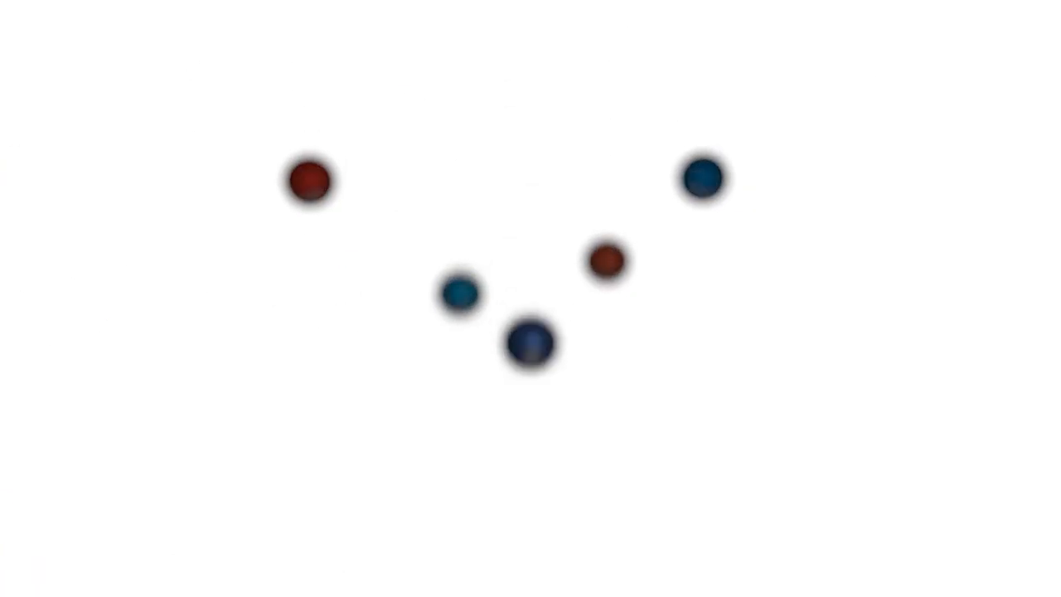